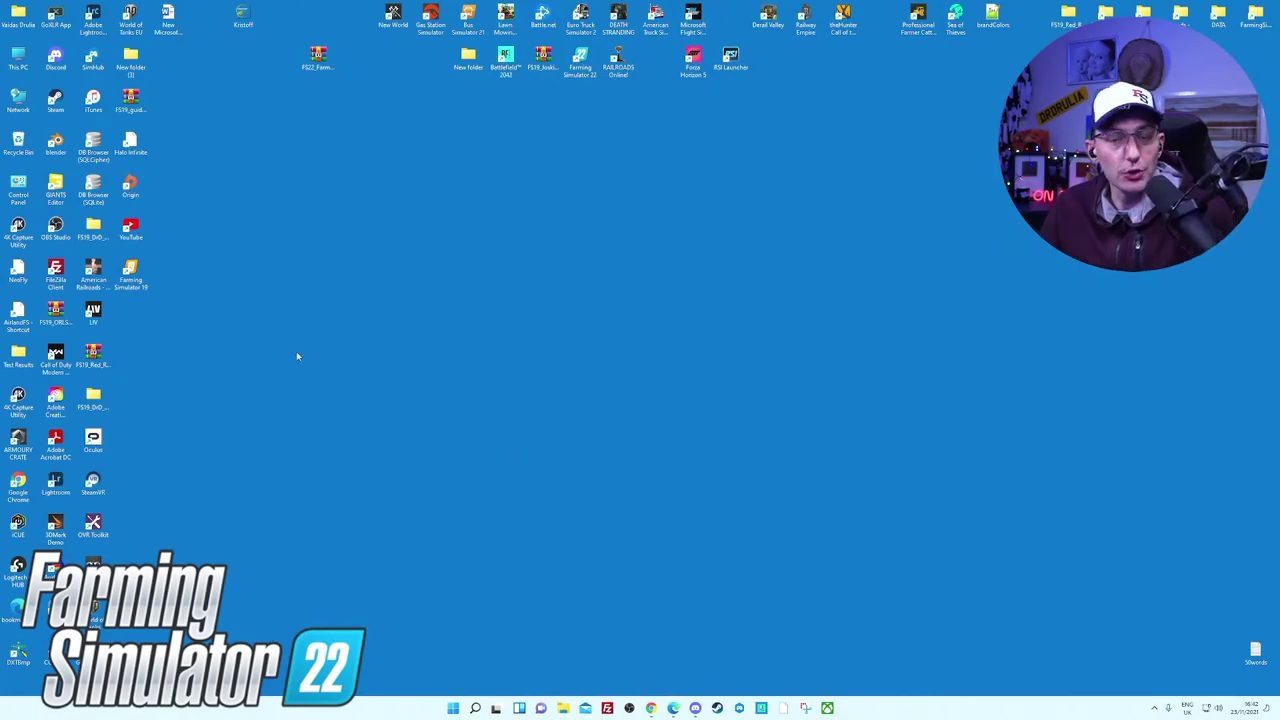
Step: Open the mods folder inside Documents > My Games > FarmingSimulator2022 in File Explorer
double_click(22, 62)
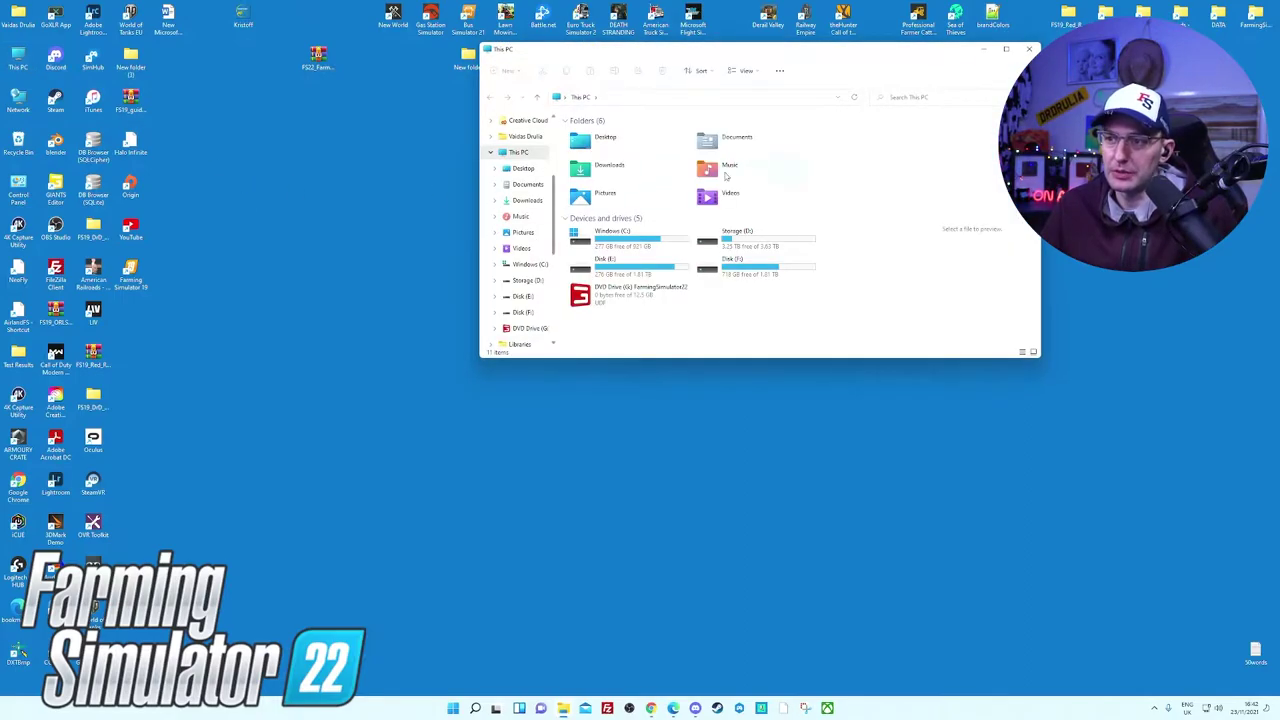
double_click(734, 151)
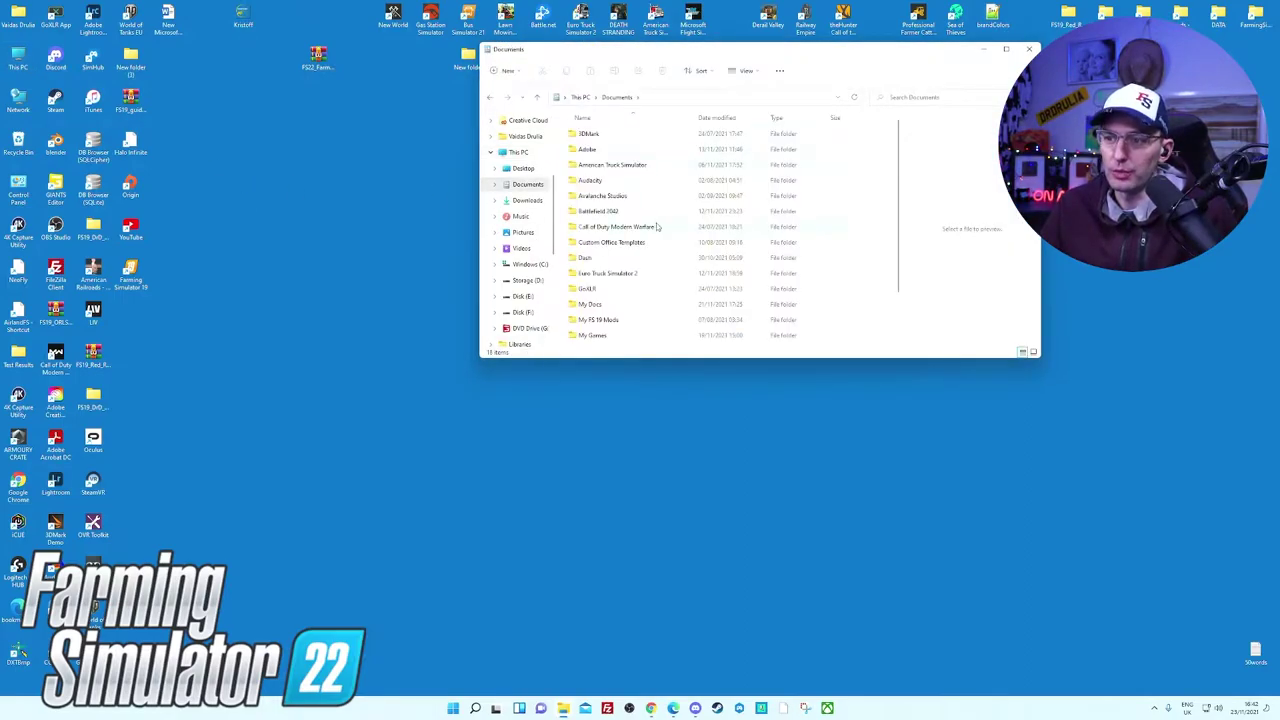
scroll(657, 227, "down", 1)
double_click(606, 292)
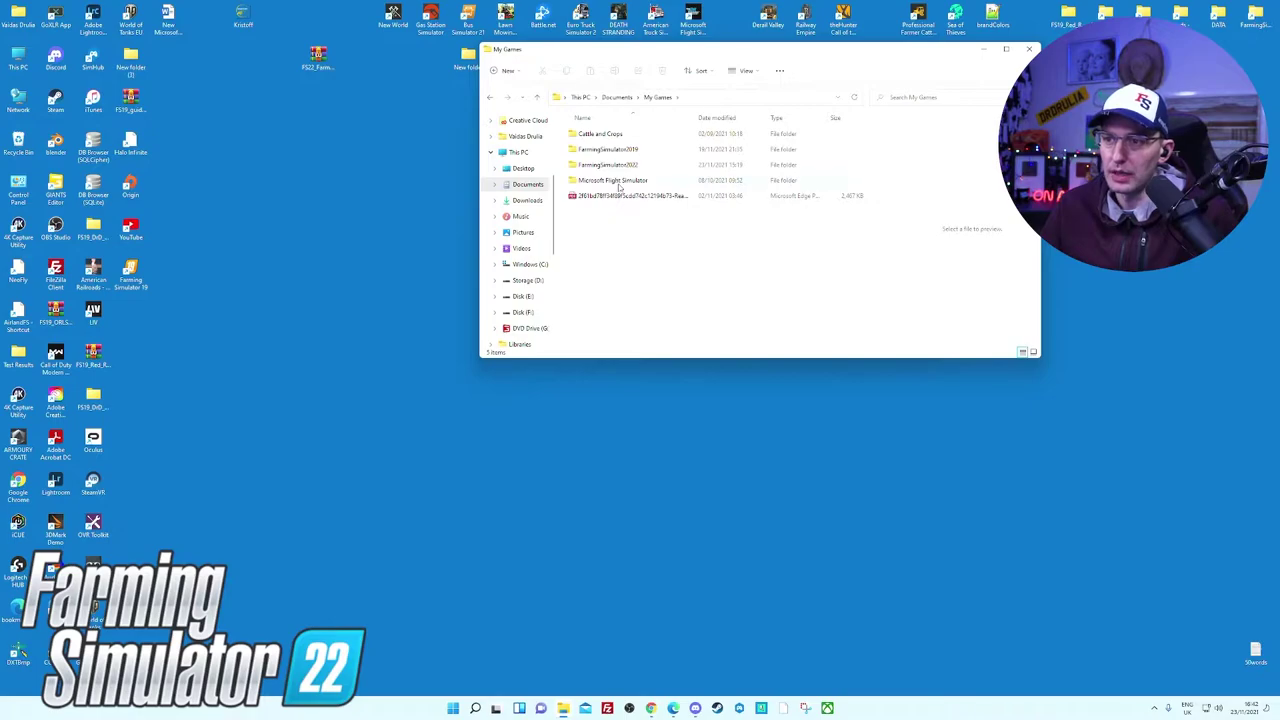
double_click(614, 166)
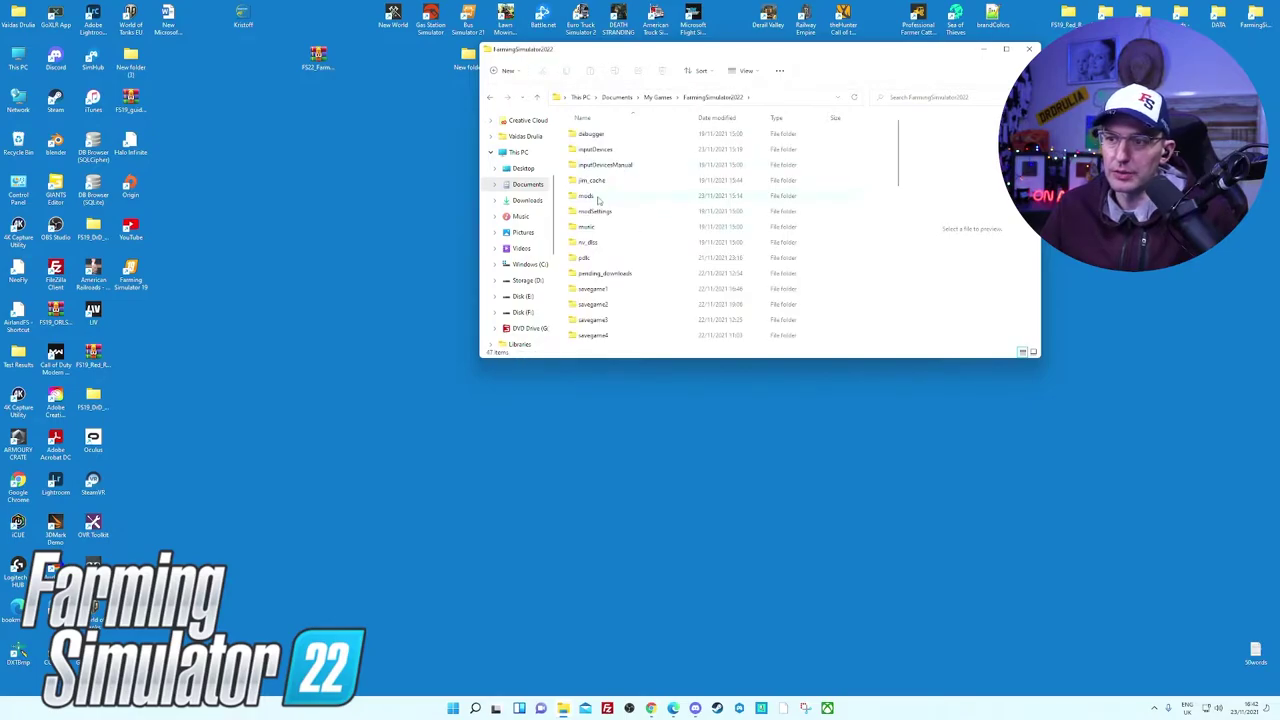
double_click(598, 197)
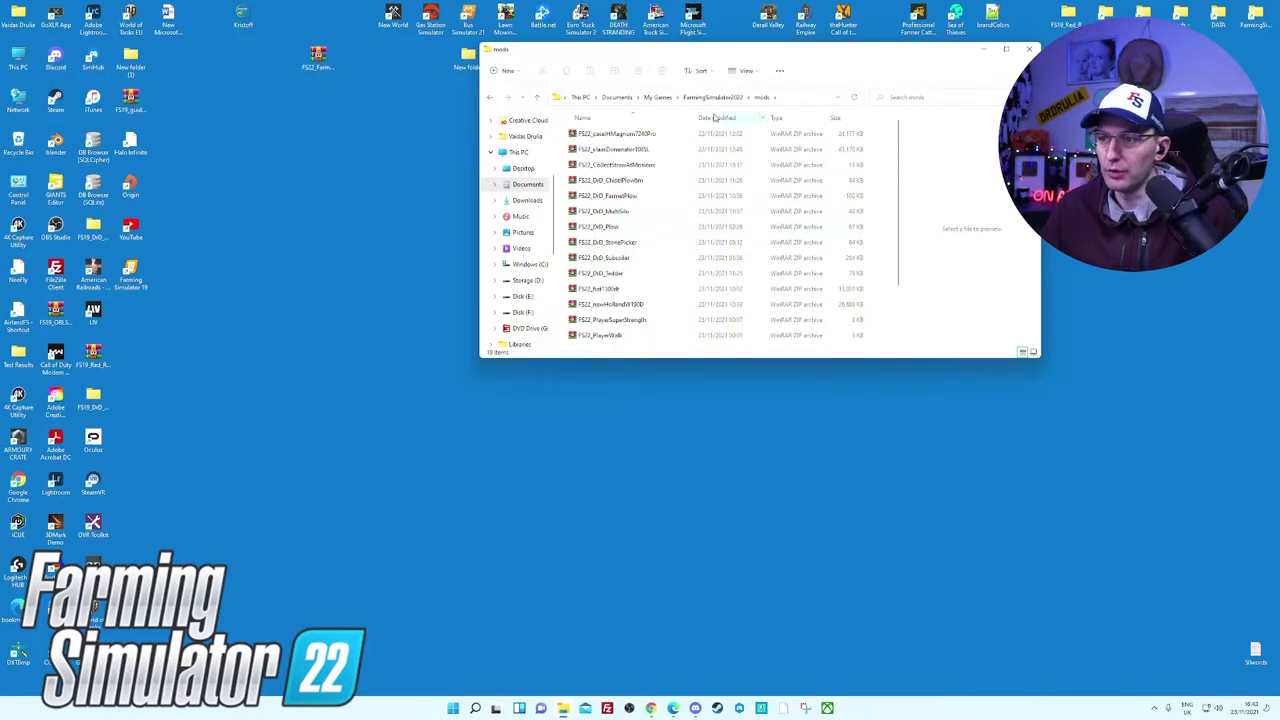
left_click_drag(758, 54, 812, 164)
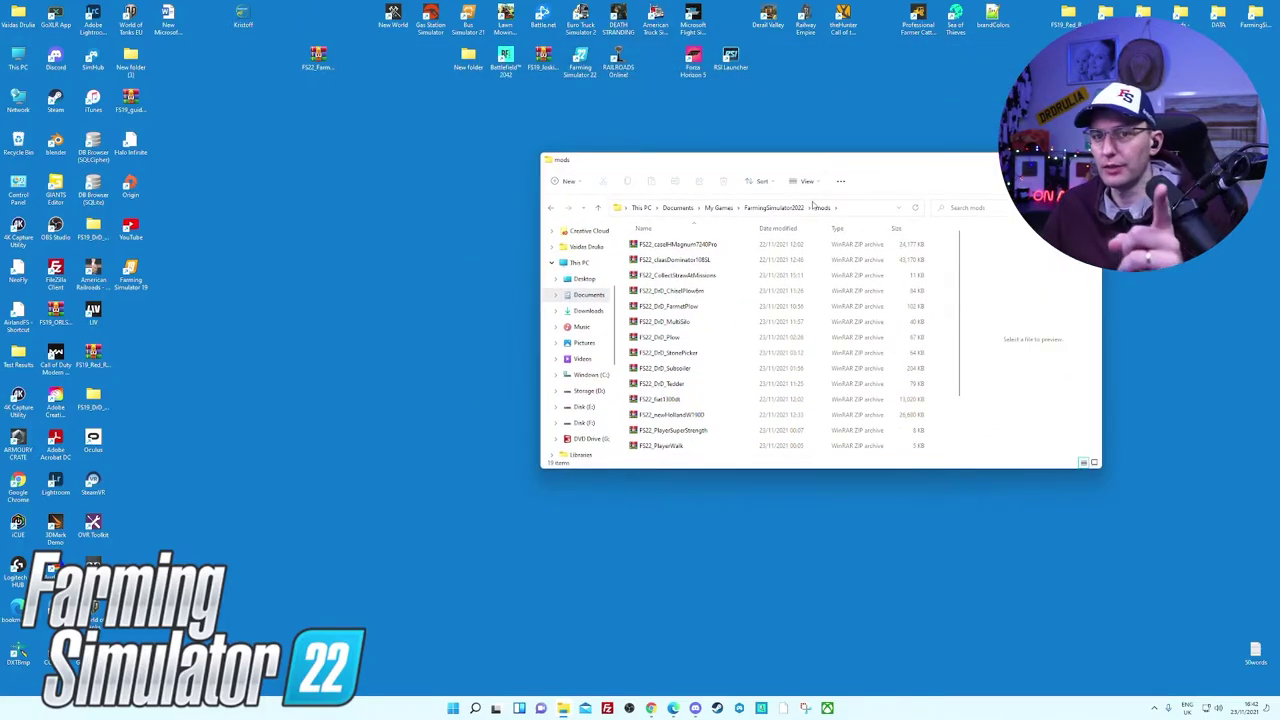
key("BackSpace")
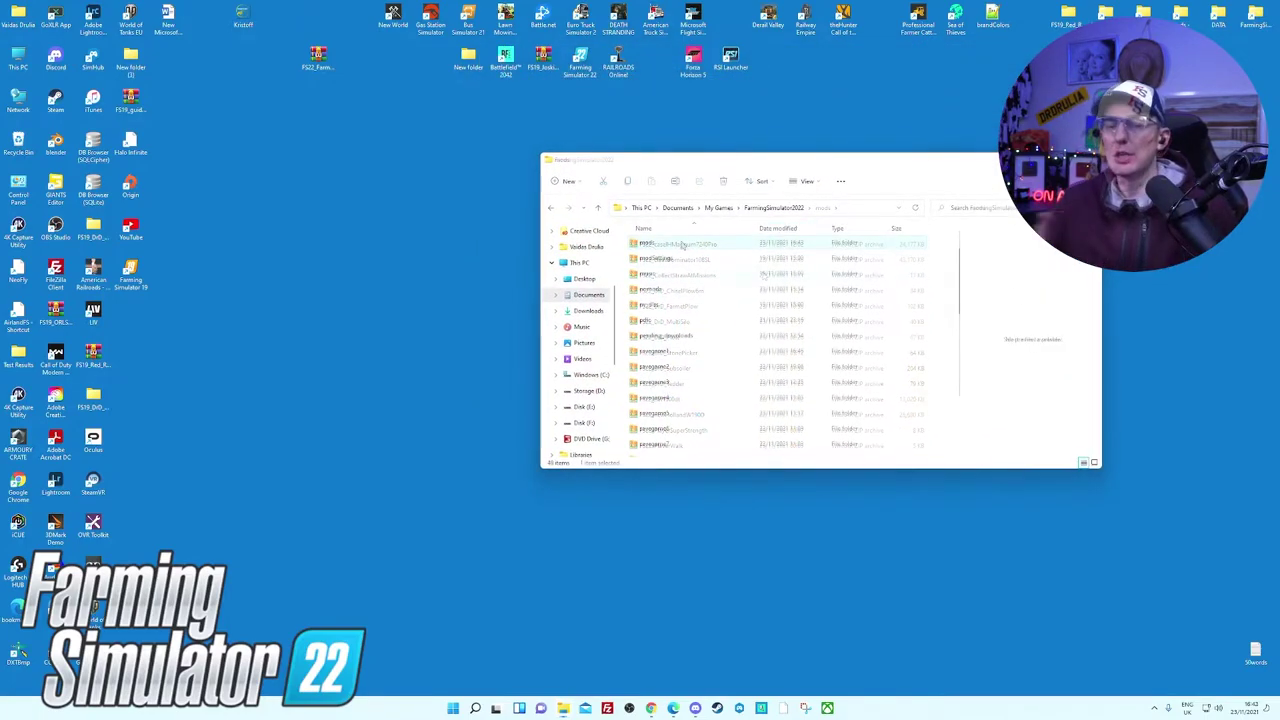
double_click(670, 244)
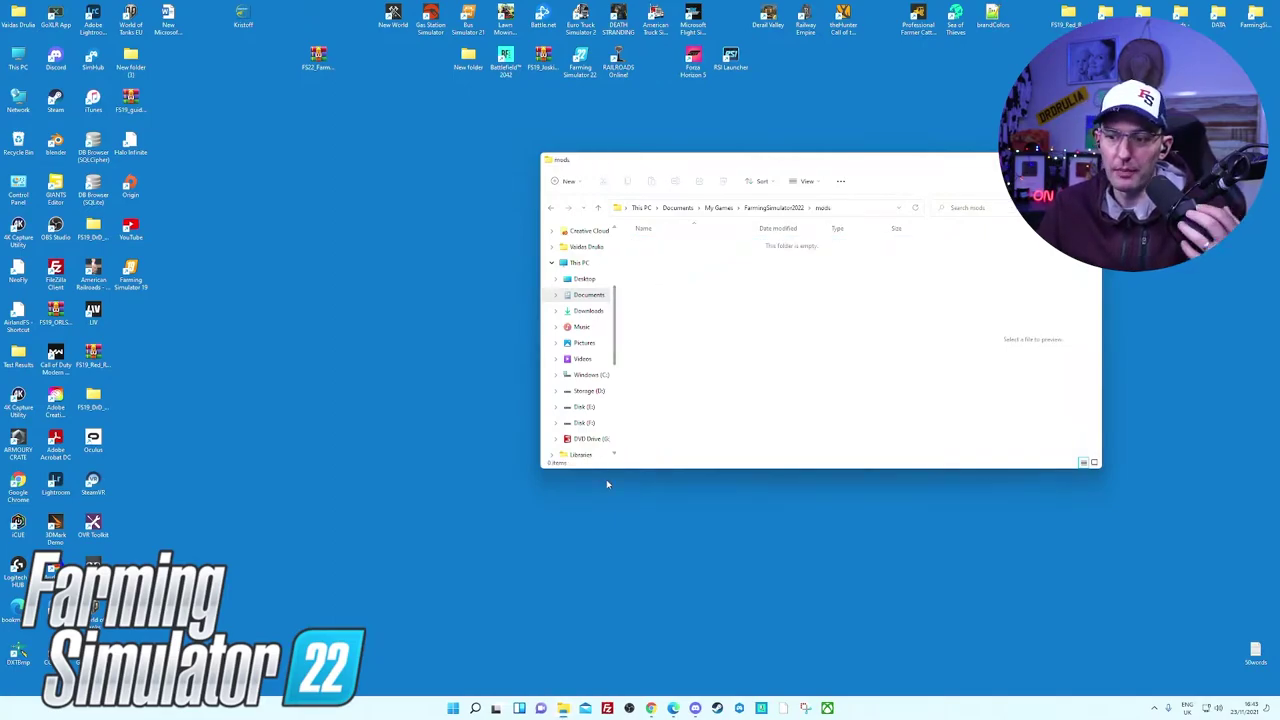
Step: Switch to Discord and open the fs22-mods text channel
mouse_move(695, 708)
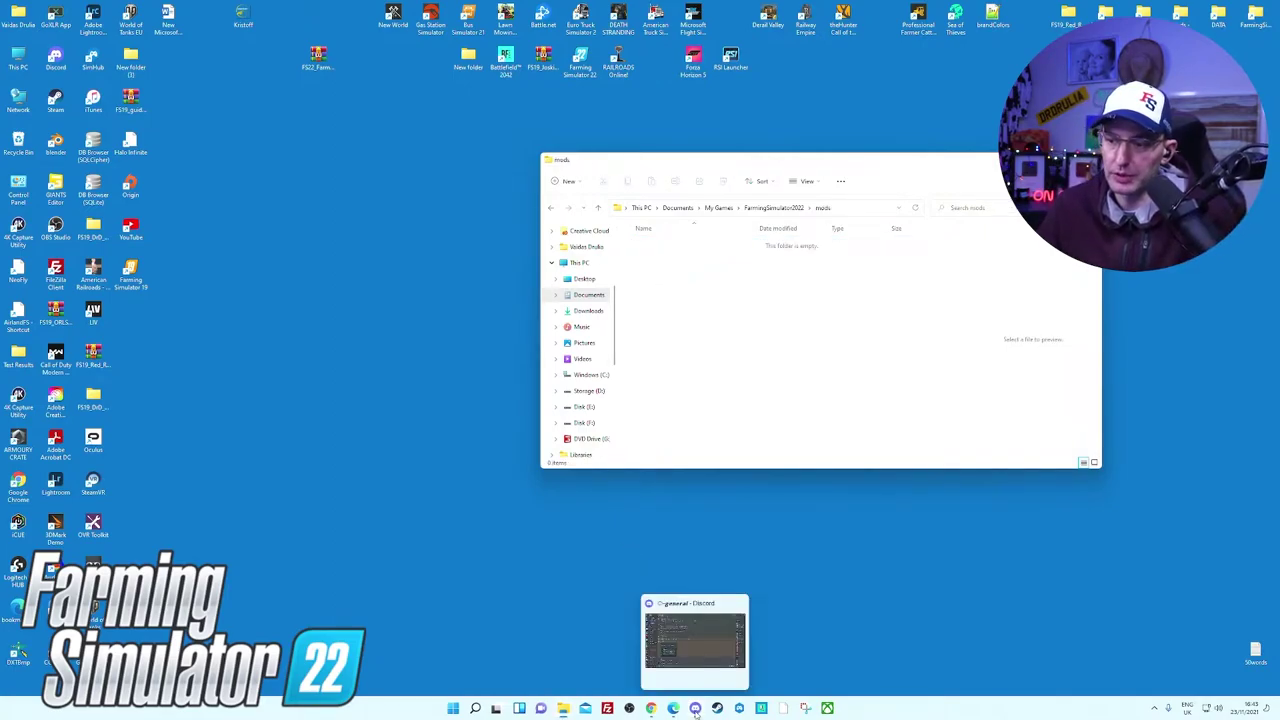
left_click(695, 709)
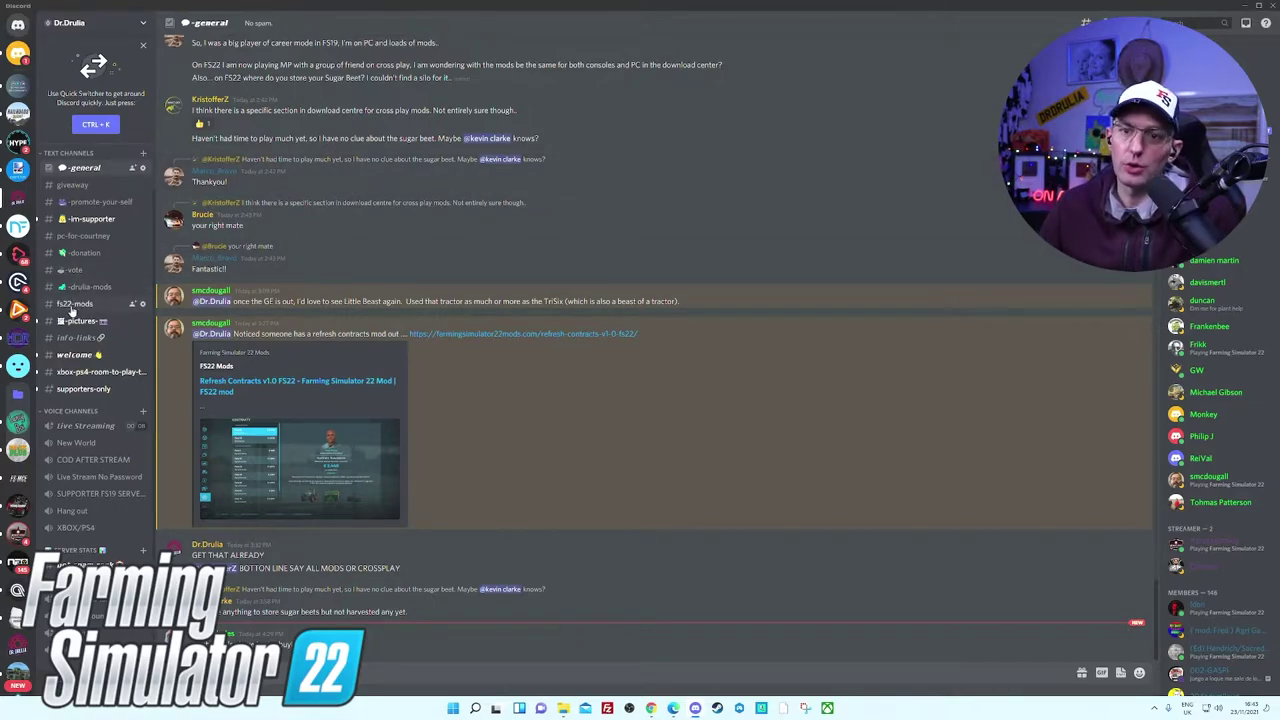
left_click(72, 304)
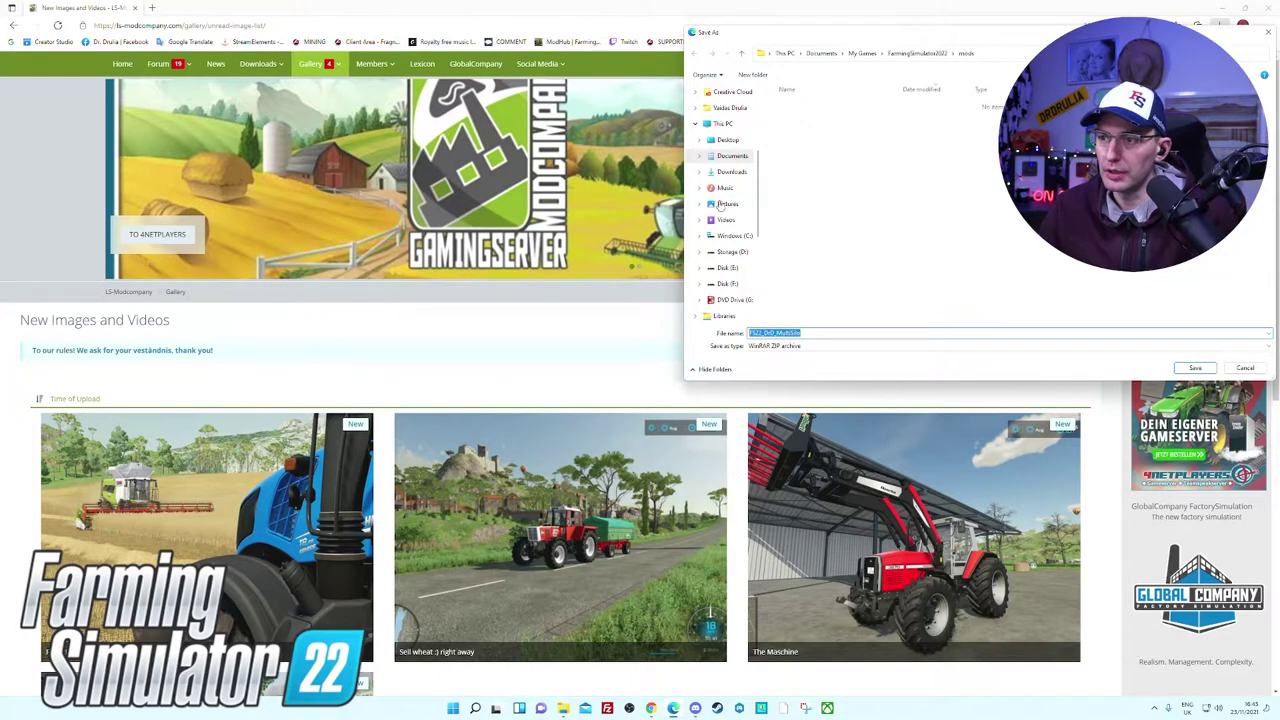
Step: Save the FS22_DrD_MultiSilo ZIP archive into the mods folder under Documents > My Games > FarmingSimulator2022
left_click(728, 140)
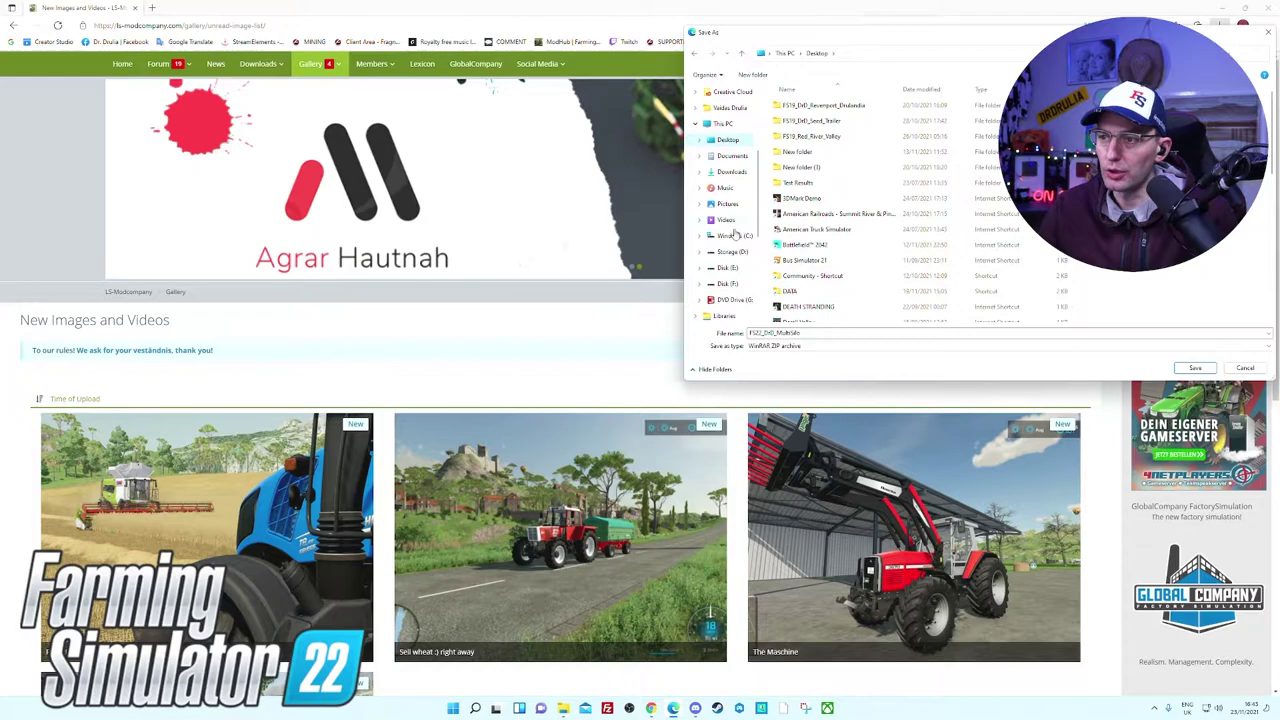
left_click(731, 156)
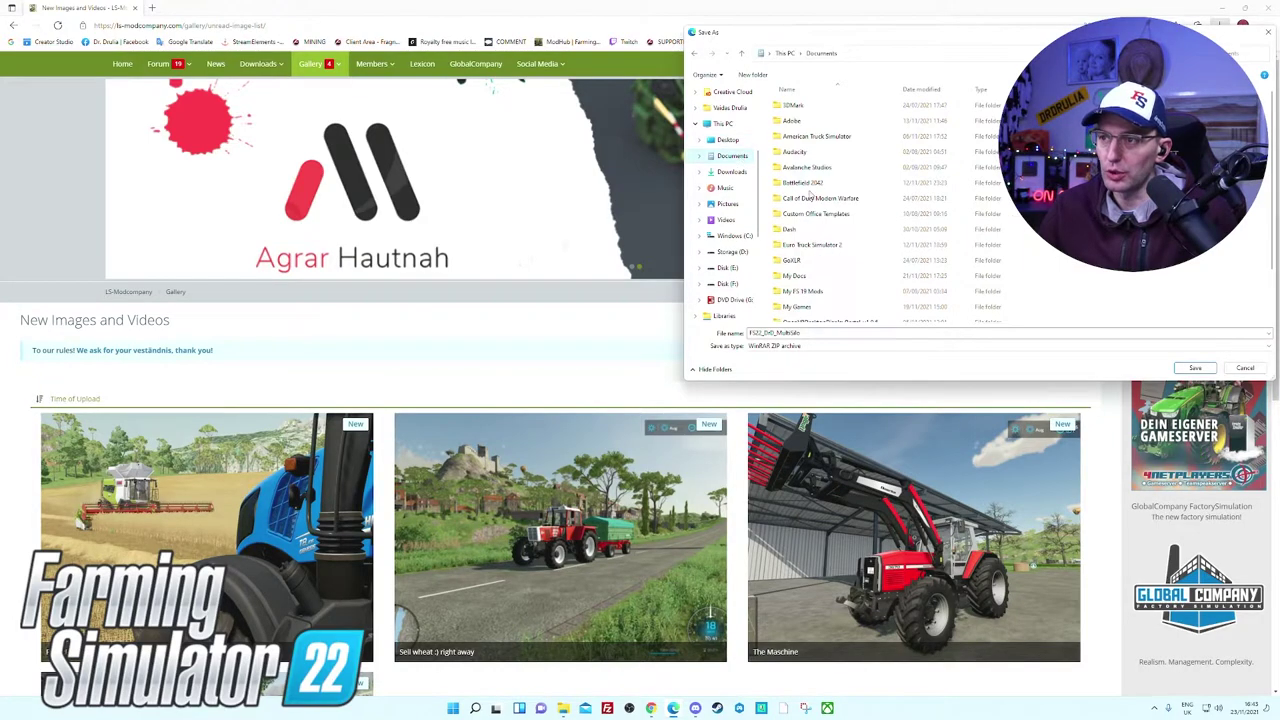
scroll(811, 286, "down", 1)
double_click(810, 274)
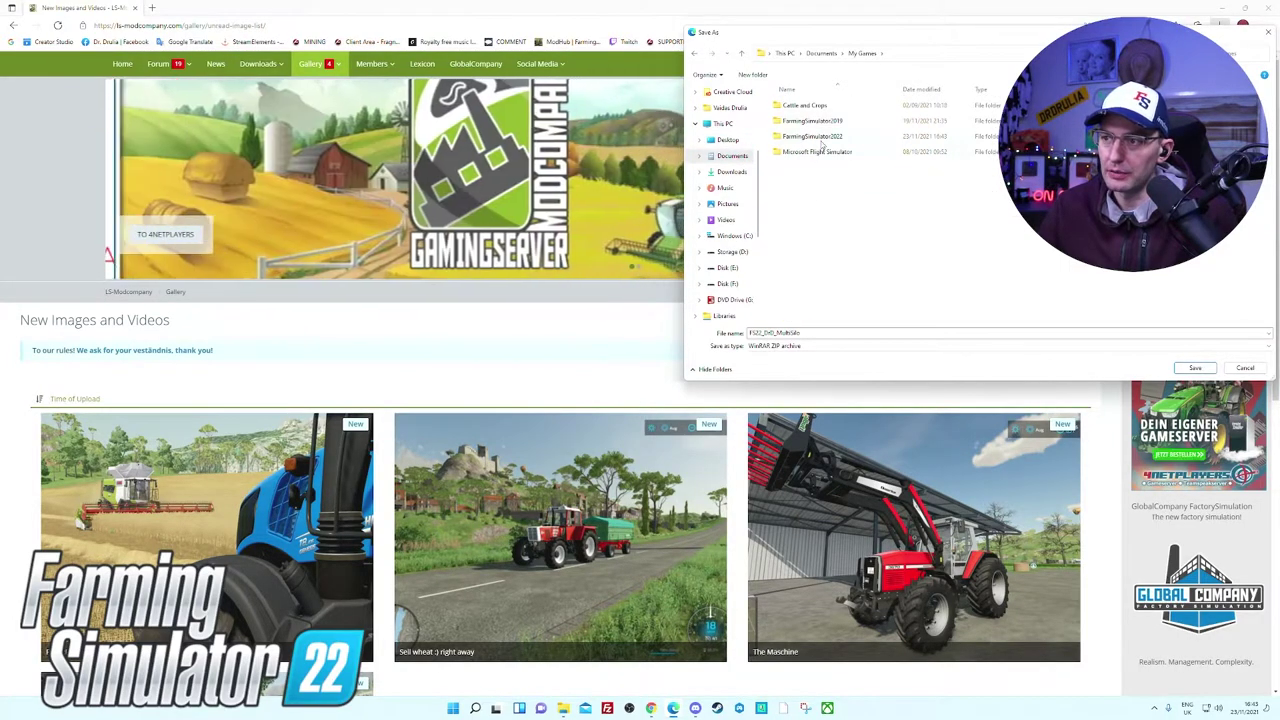
double_click(811, 136)
double_click(791, 167)
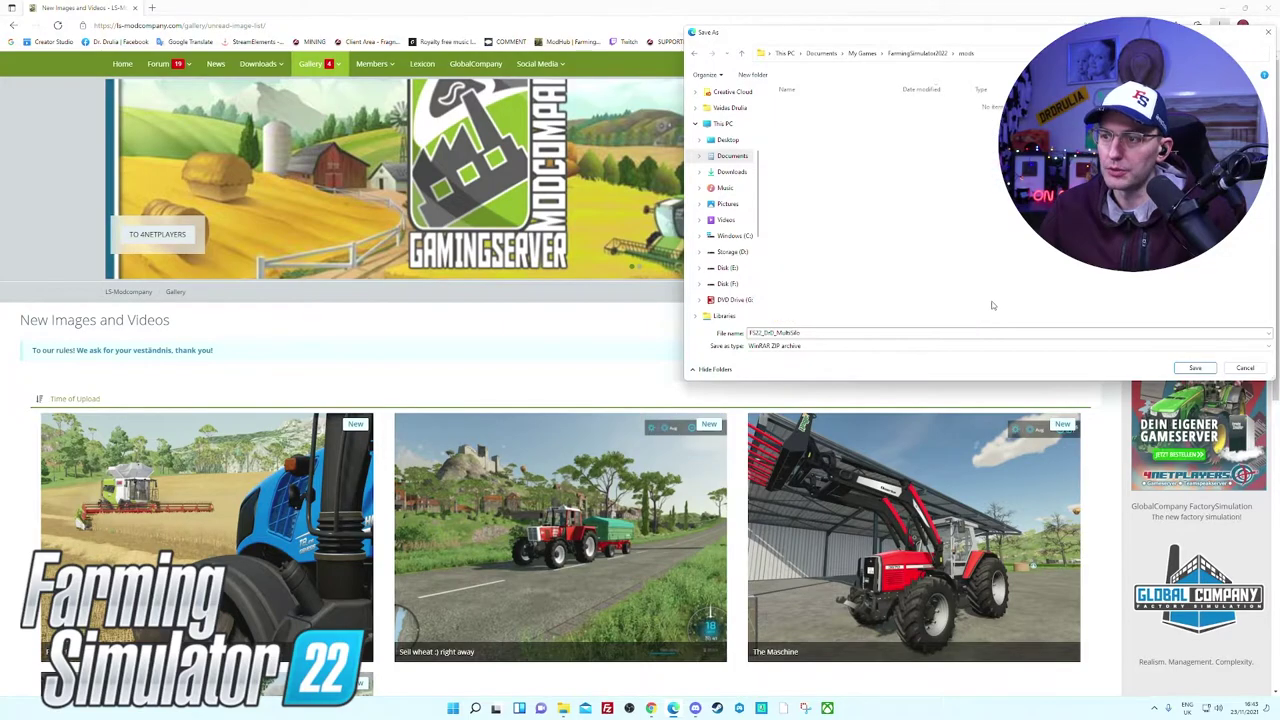
left_click(1194, 368)
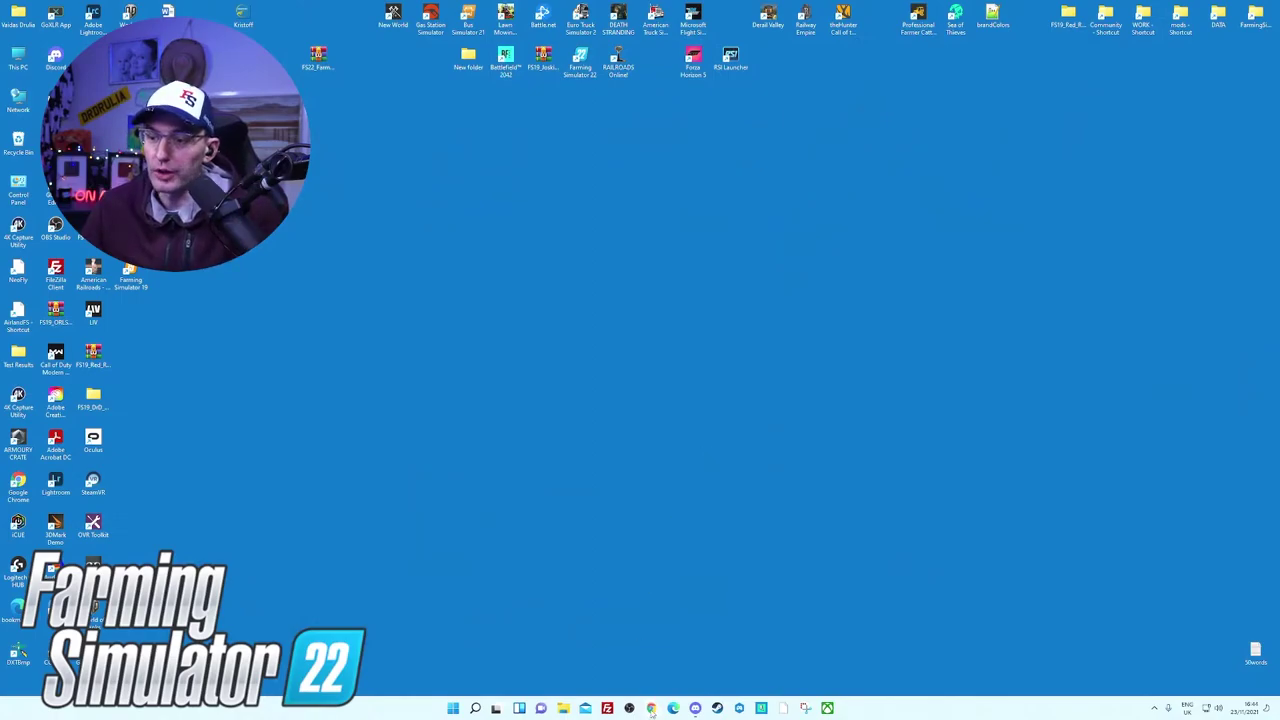
Step: In Google Chrome's download settings, check that asking where to save each file before downloading is enabled, and close the browser
left_click(651, 708)
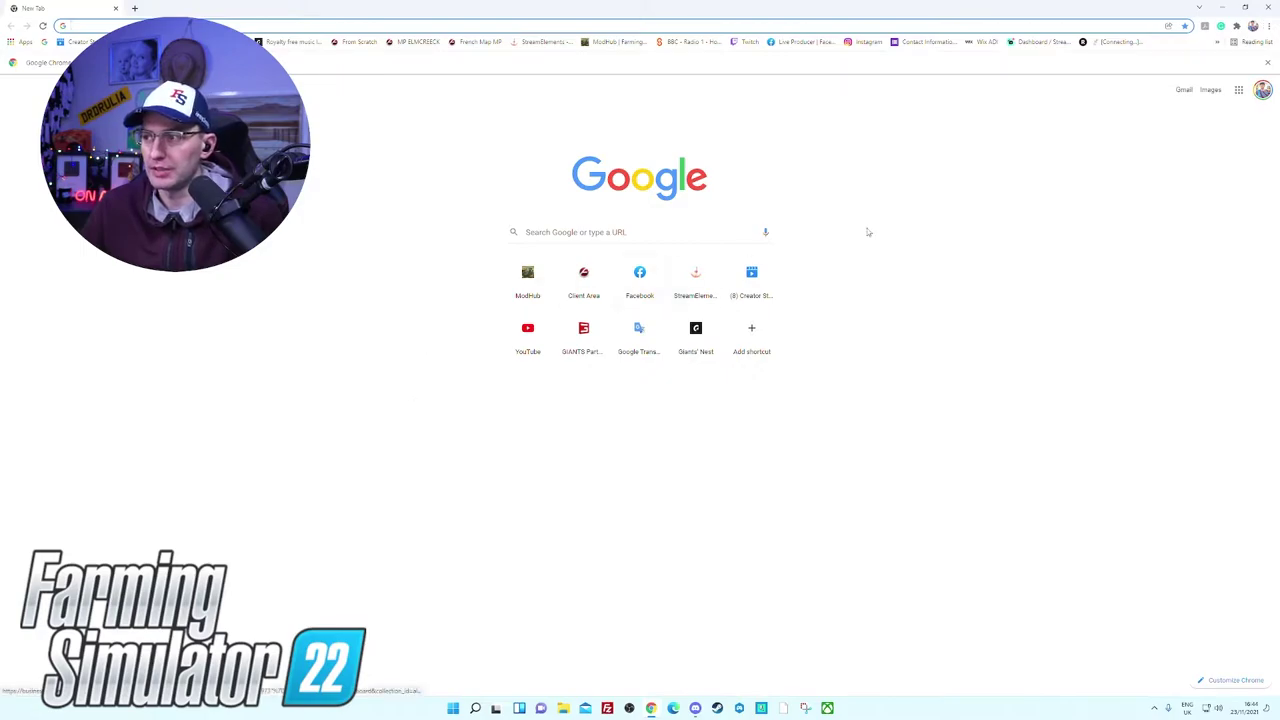
left_click(1268, 27)
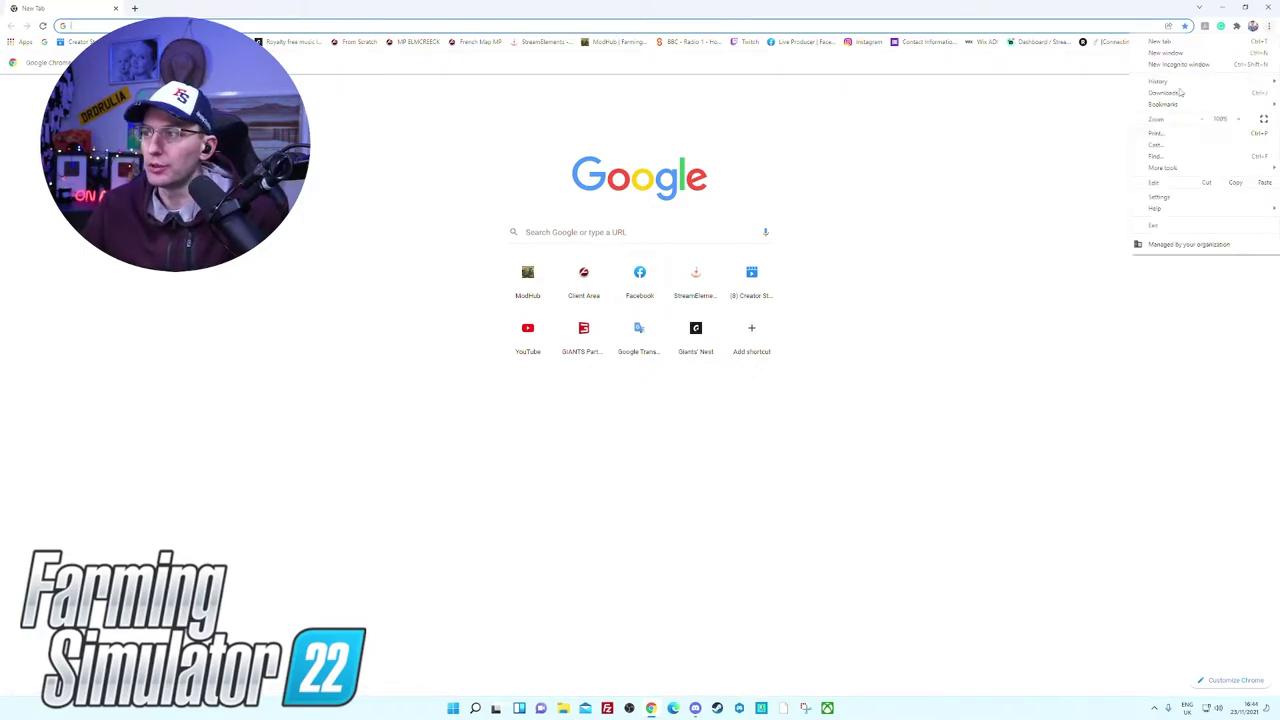
left_click(1177, 199)
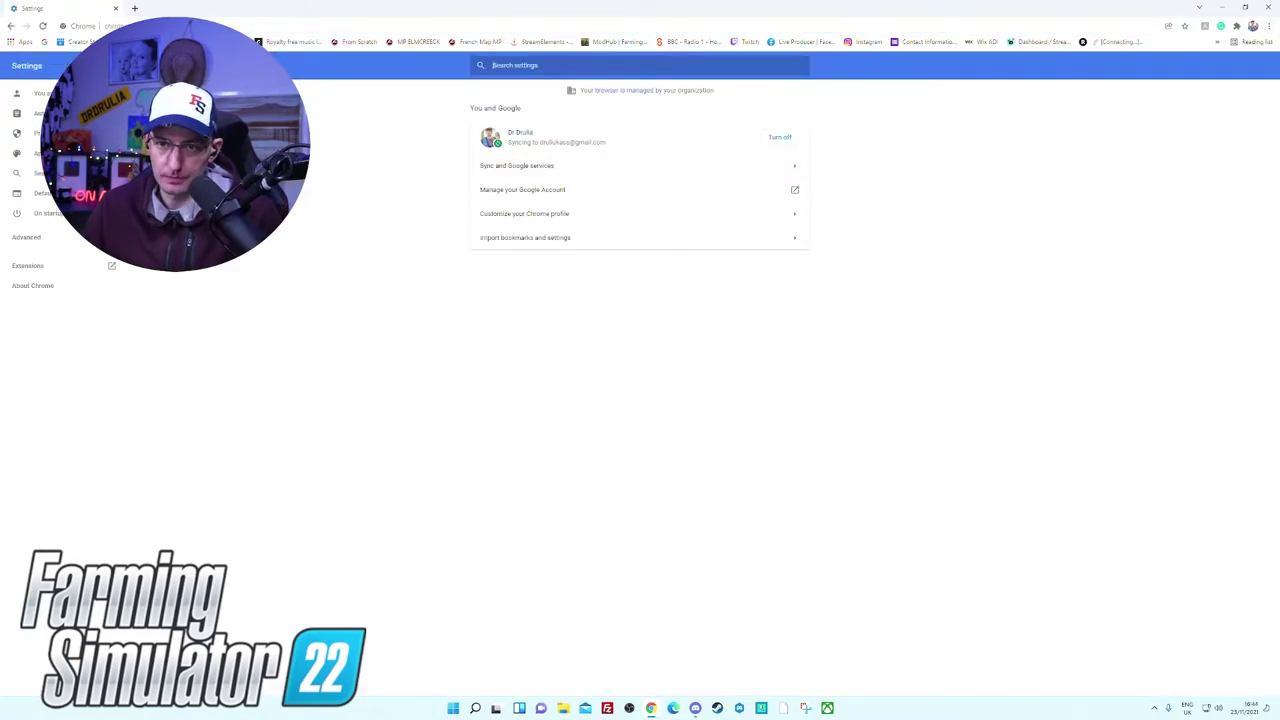
left_click(58, 242)
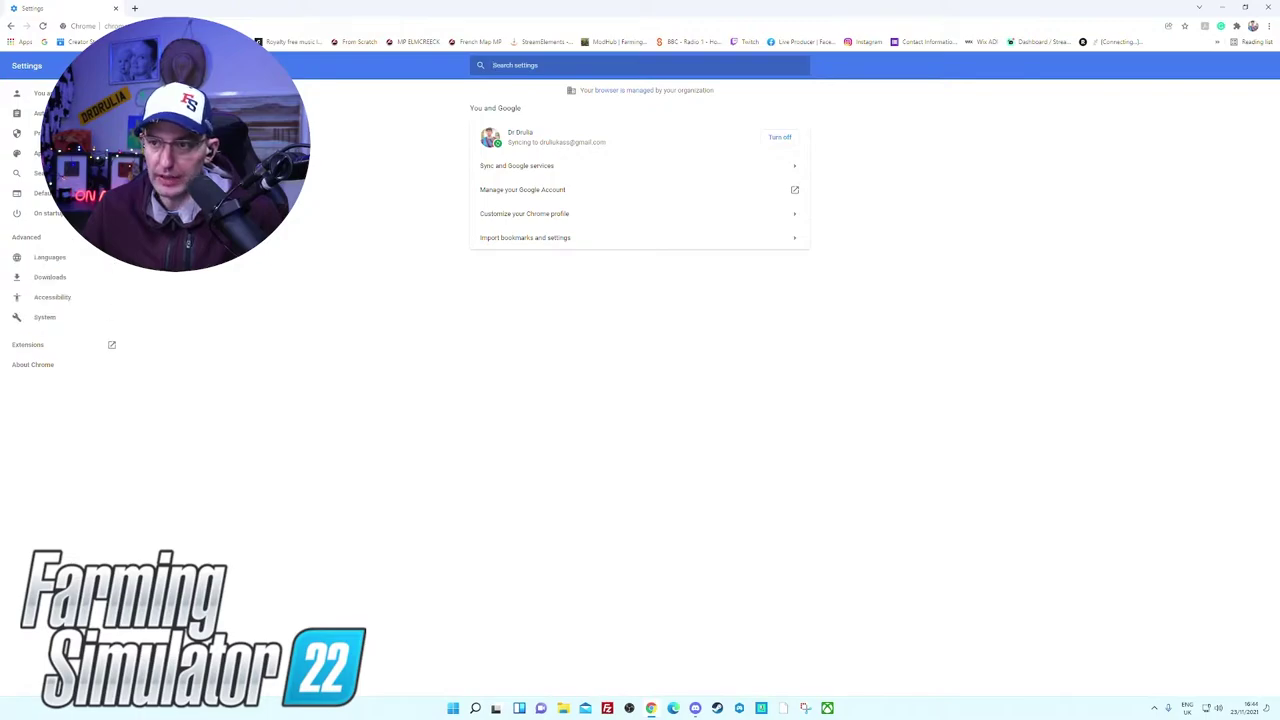
left_click(60, 277)
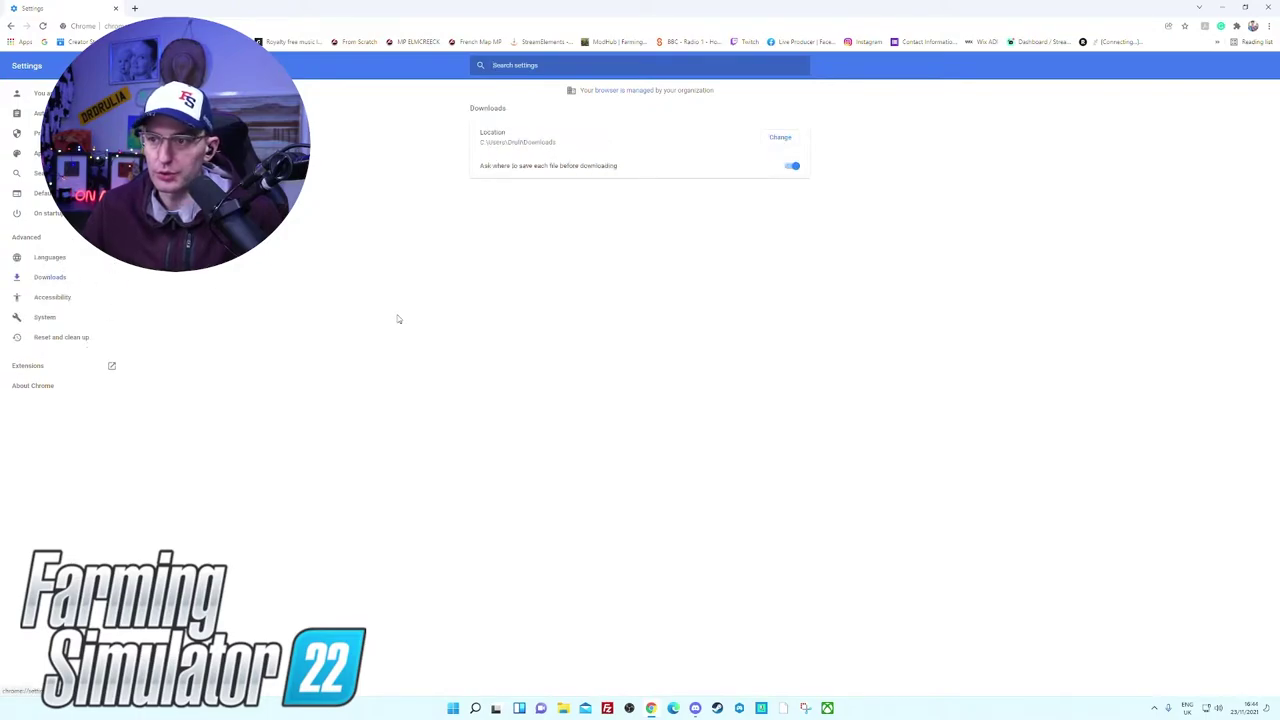
left_click(790, 167)
left_click(791, 168)
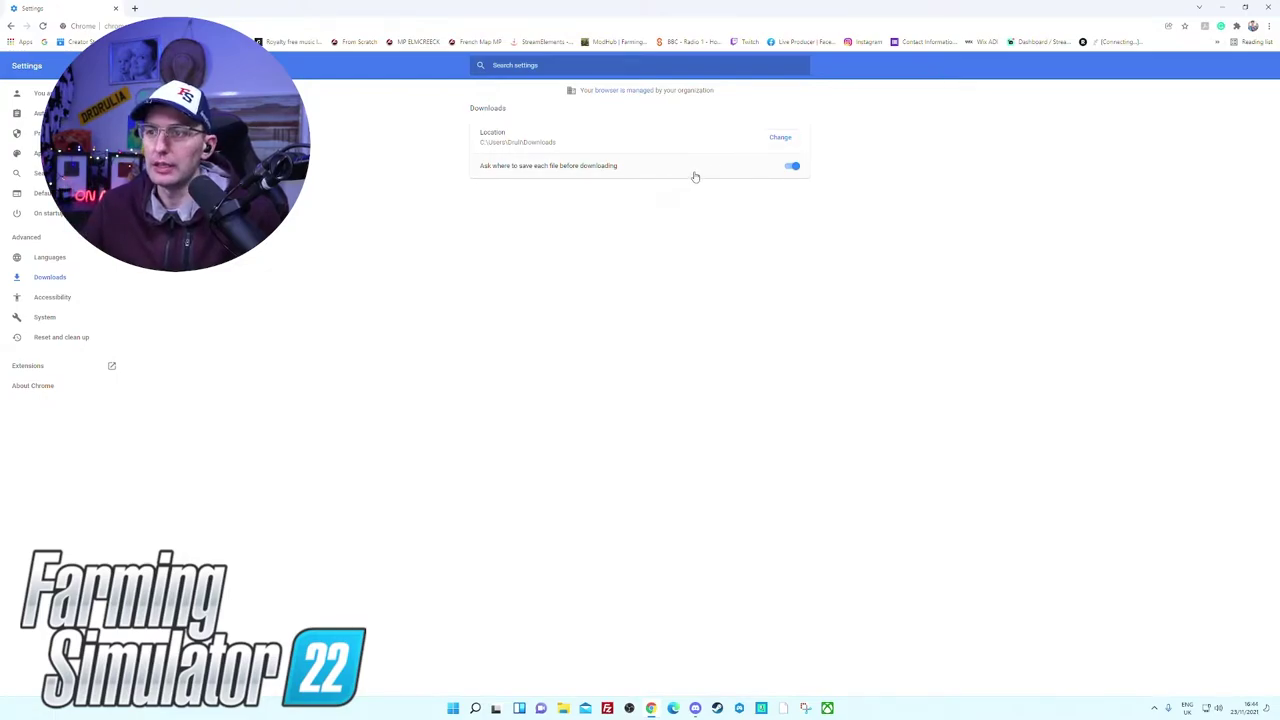
left_click(1268, 7)
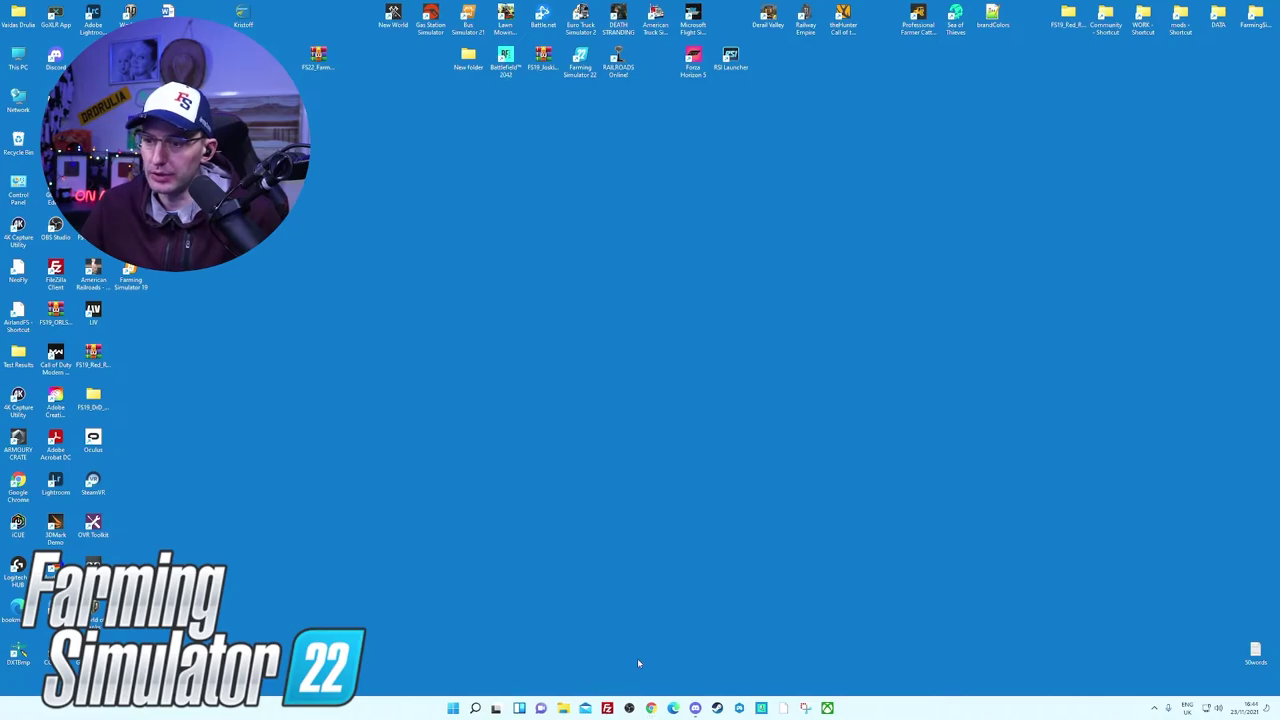
Step: In Microsoft Edge's download settings, check that the option to ask about each download is enabled, and close the browser
left_click(673, 708)
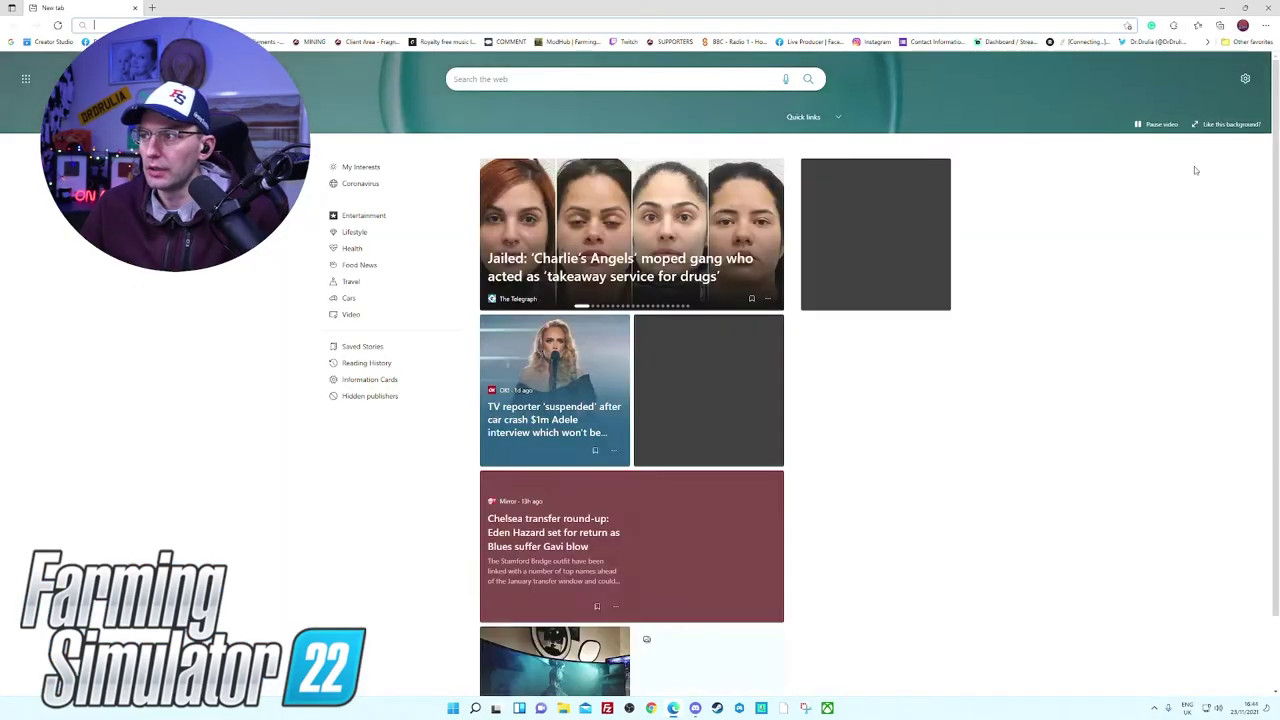
left_click(1265, 25)
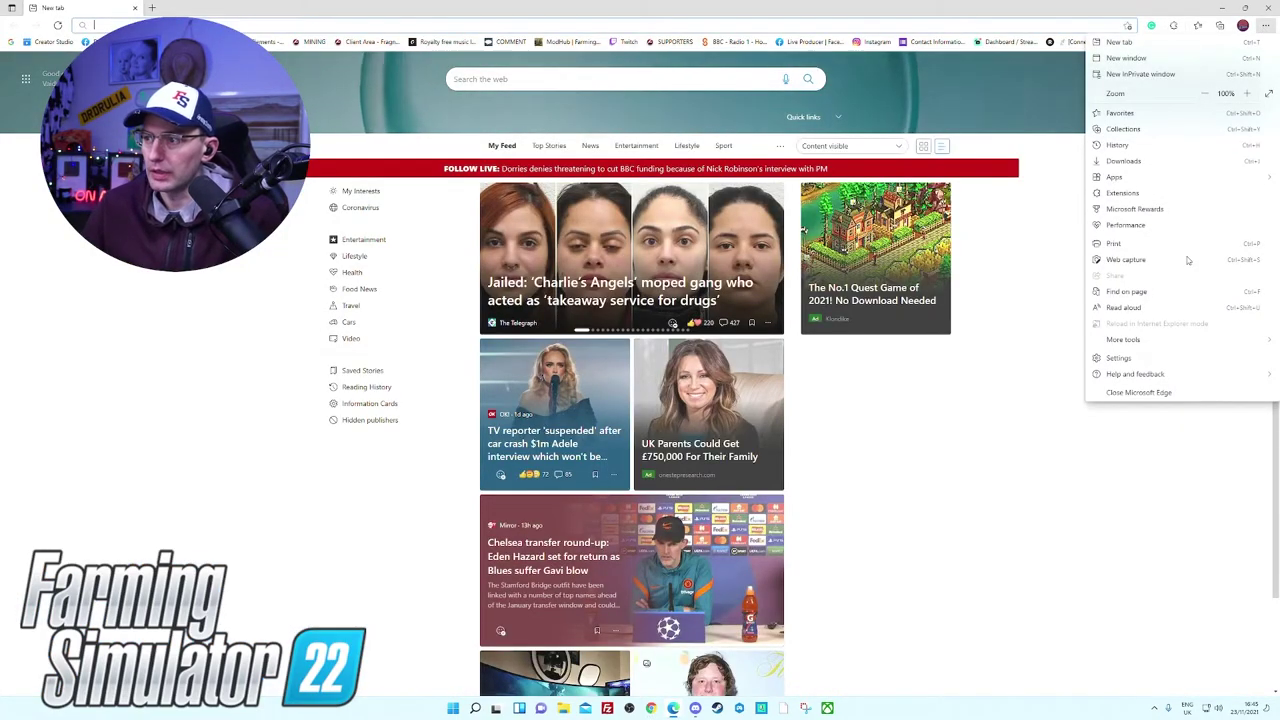
left_click(1118, 357)
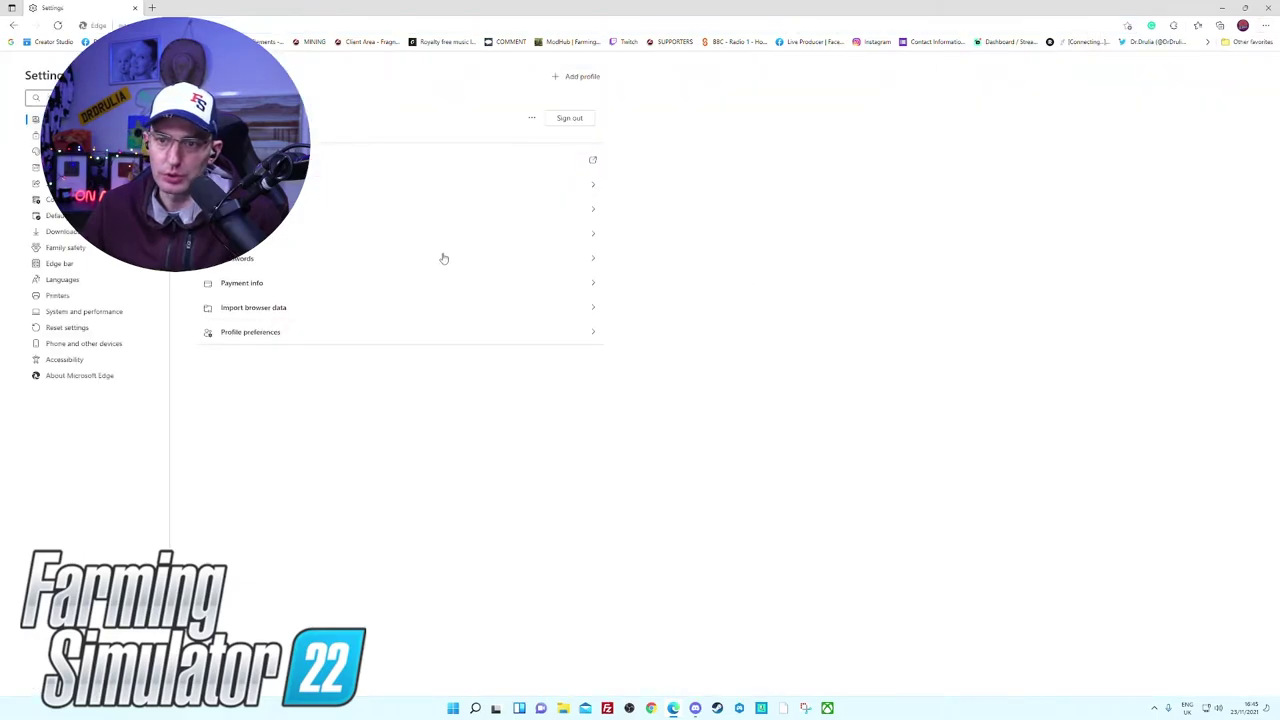
left_click(72, 233)
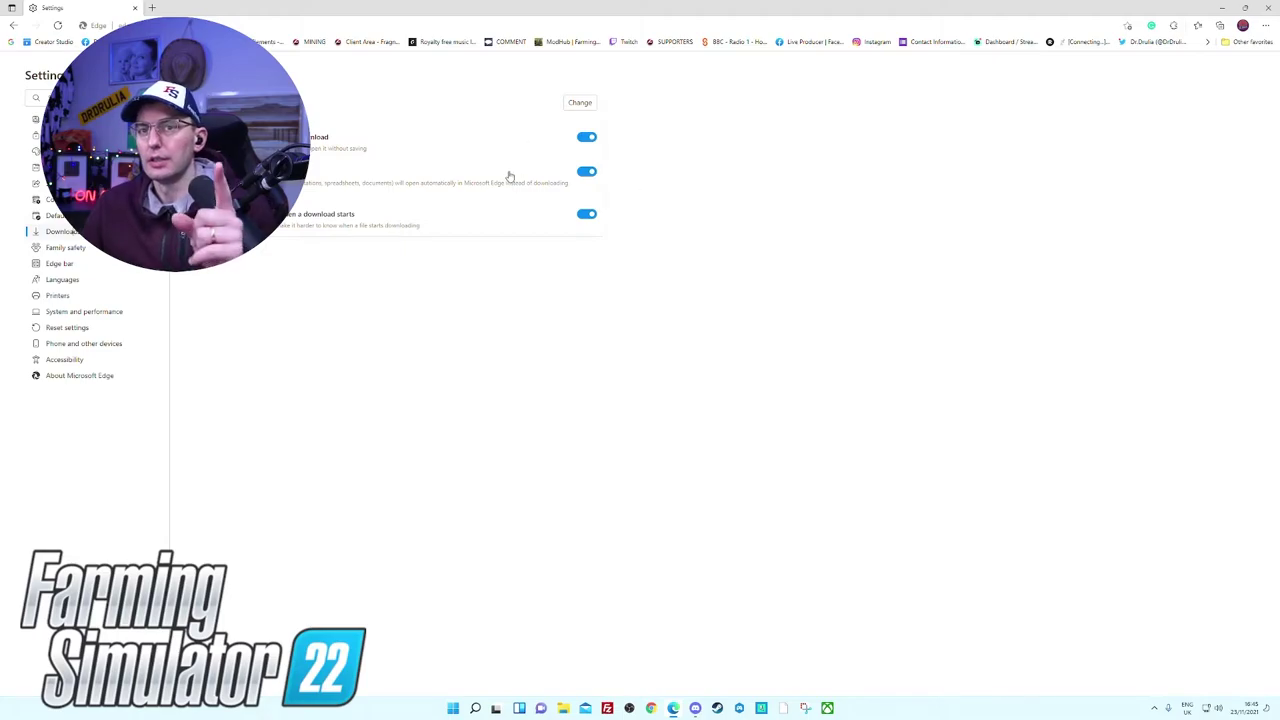
left_click(587, 137)
left_click(587, 137)
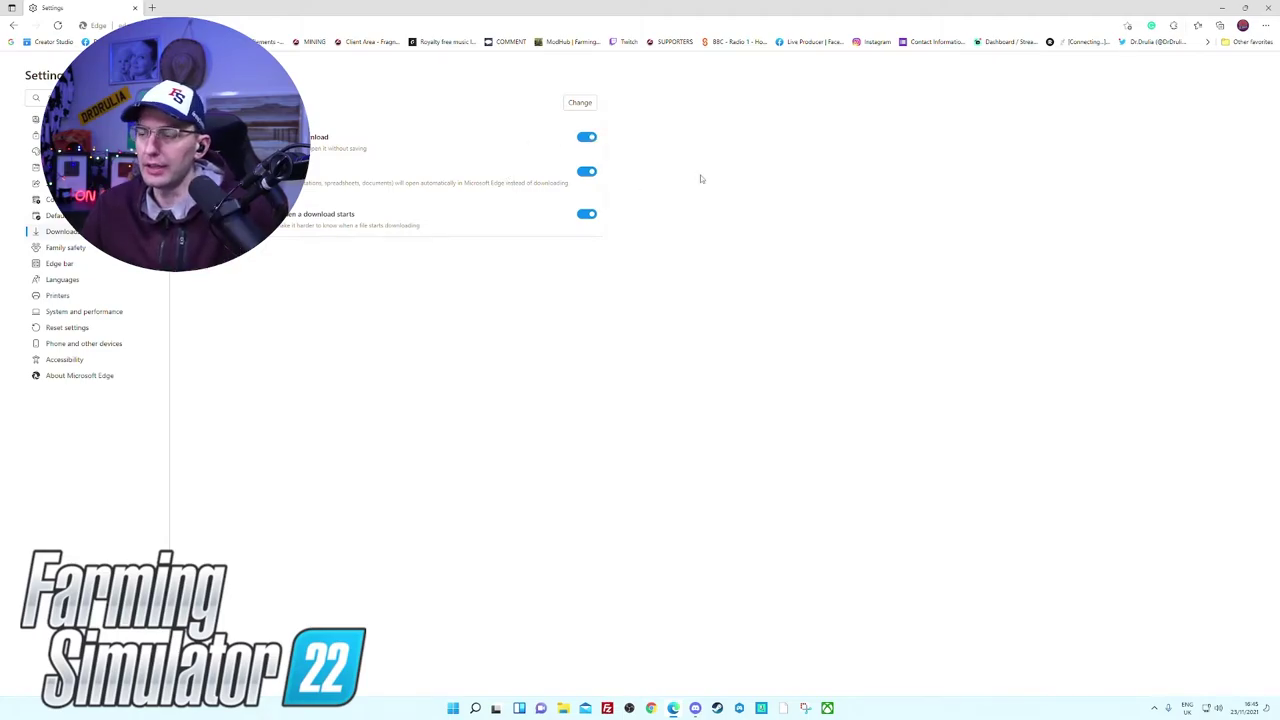
left_click(1267, 7)
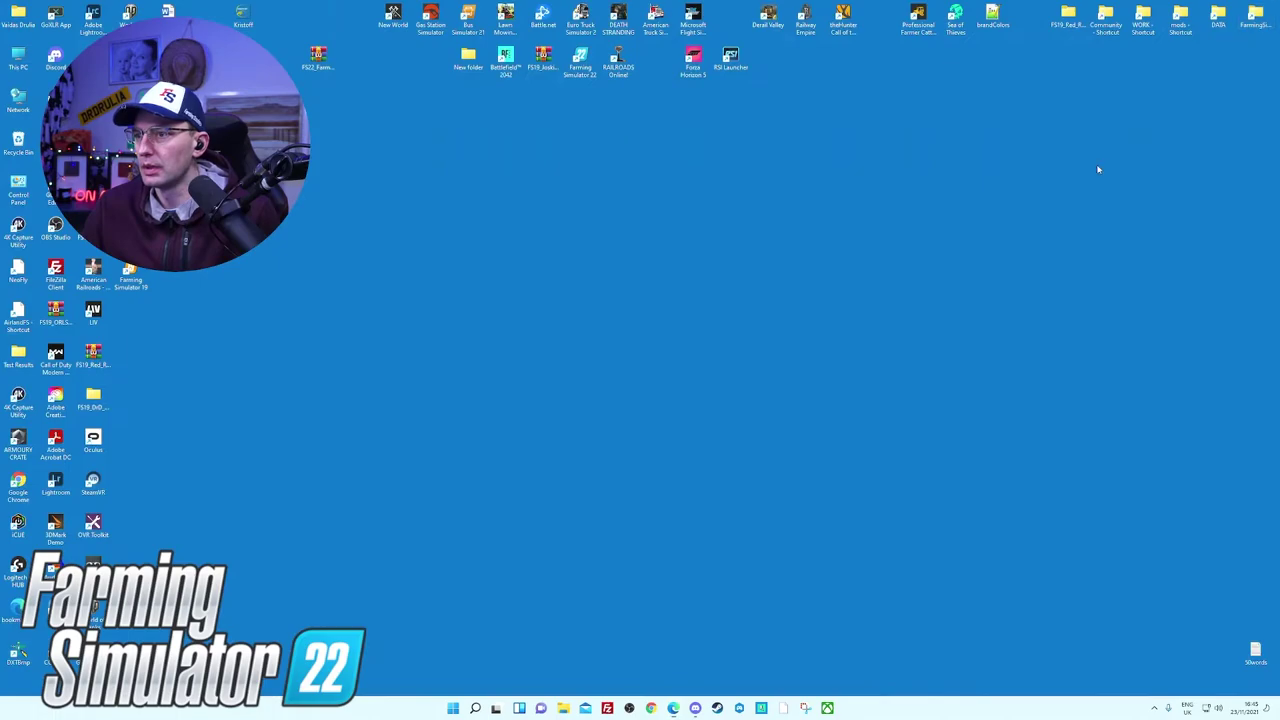
Step: Download FS22_PlayerSuperStrength.zip from the fs22-mods Discord channel into the FarmingSimulator2022 mods folder and return to Discord
left_click(695, 708)
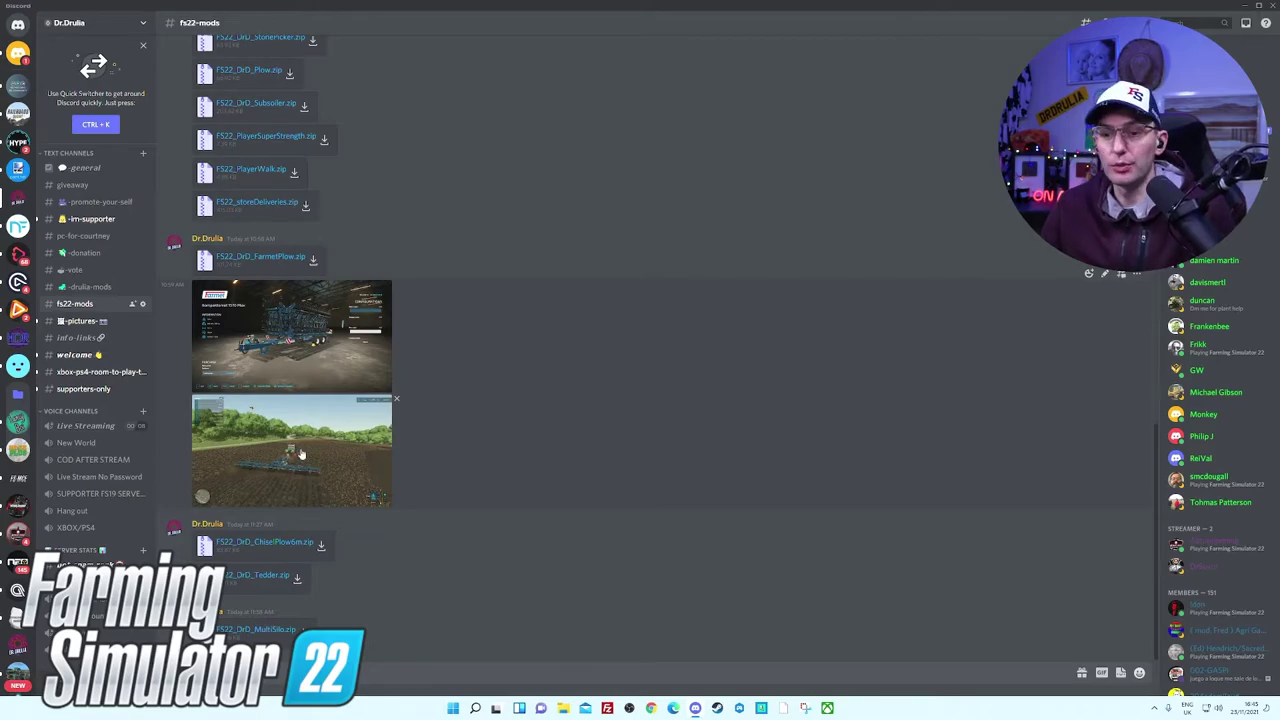
left_click(325, 142)
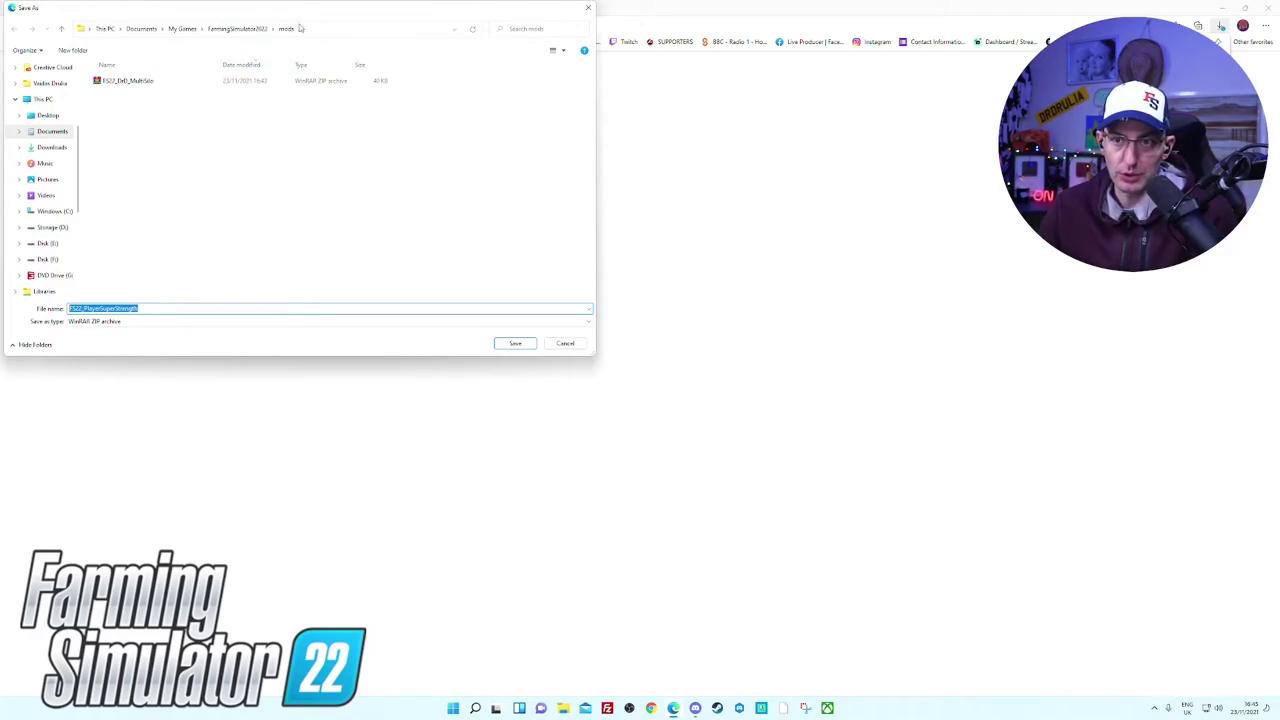
left_click(516, 344)
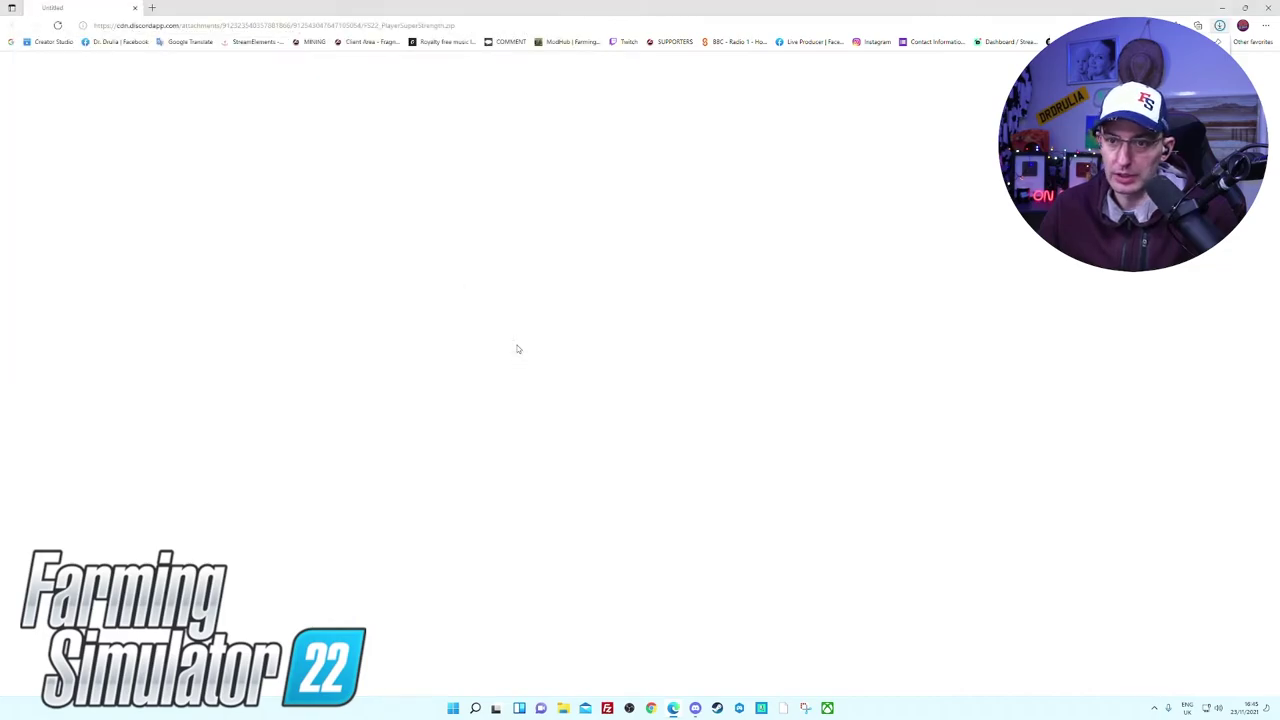
left_click(695, 708)
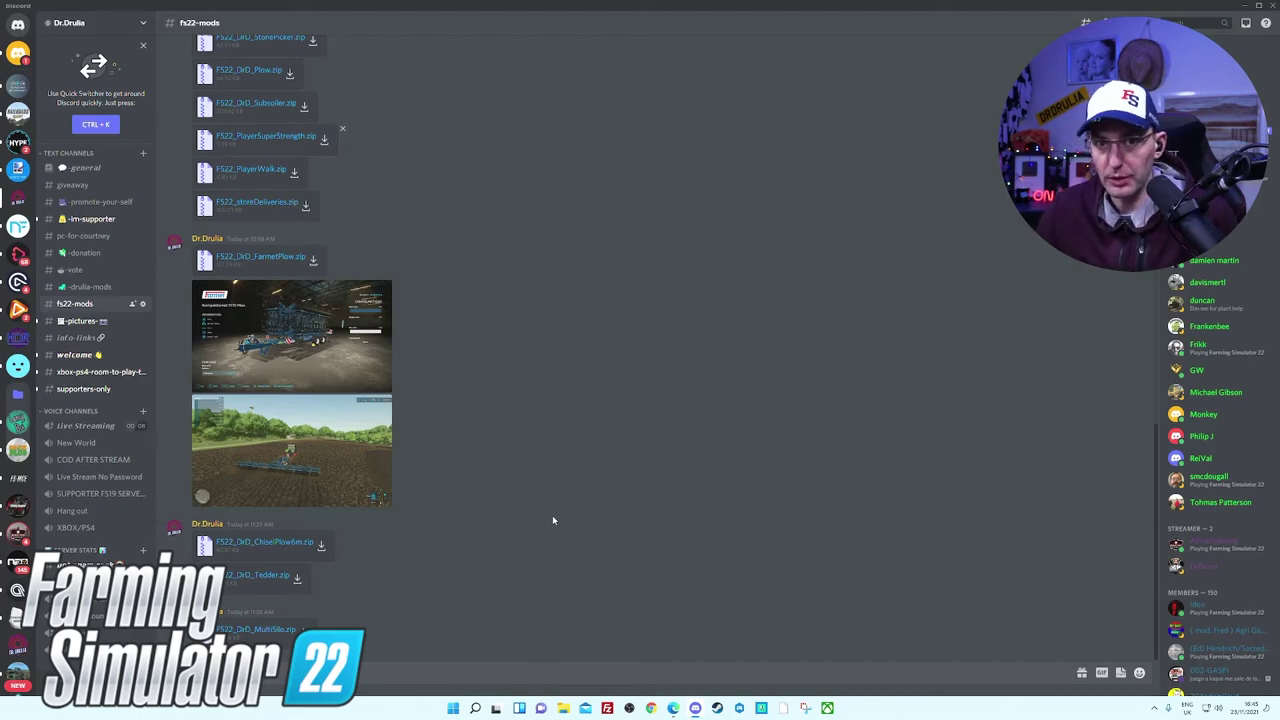